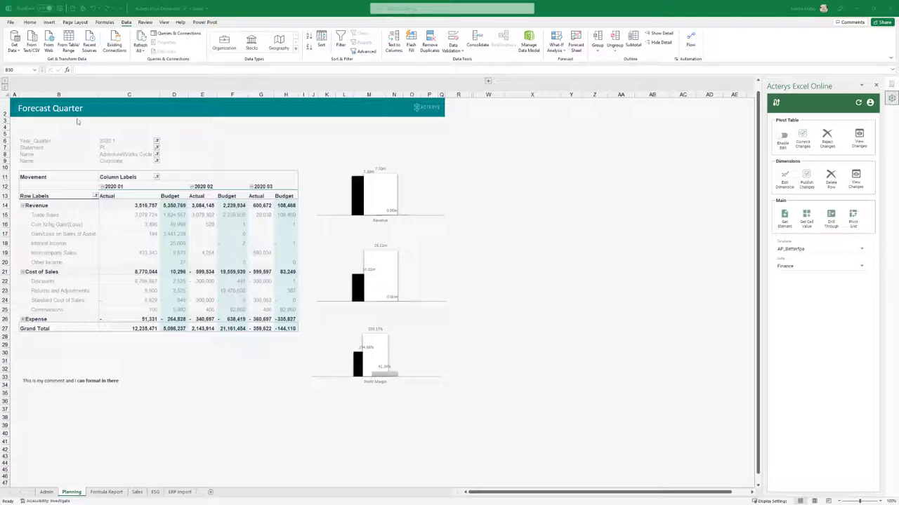
Filter the Forecast Quarter pivot's organisation to Australia
click(272, 12)
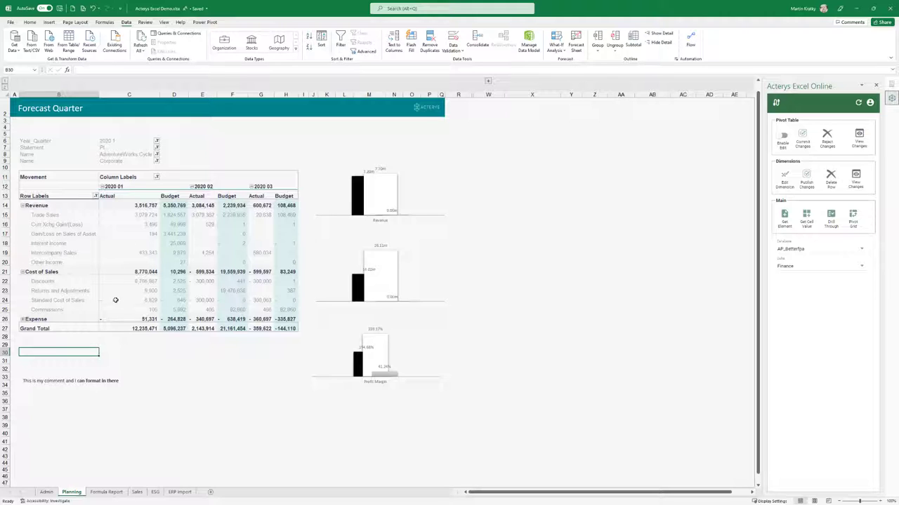
click(157, 155)
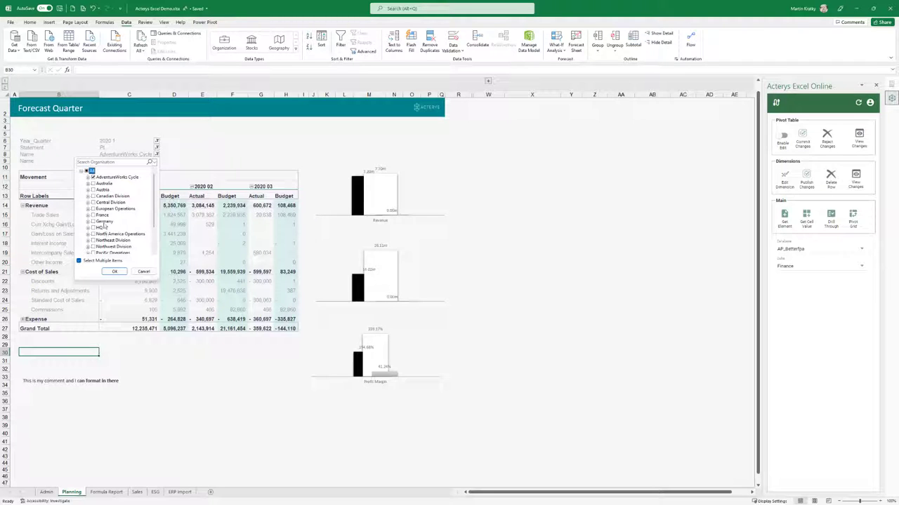
click(94, 183)
click(114, 272)
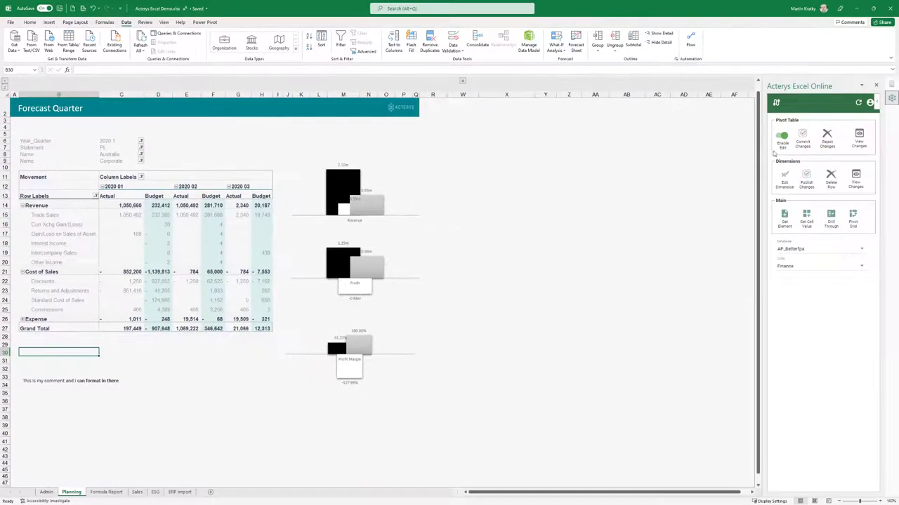
Enter 2020 02 budgets of 70,000 for Cost of Sales (F21) and 1,000 for Other Income (F20)
click(214, 273)
text(70000)
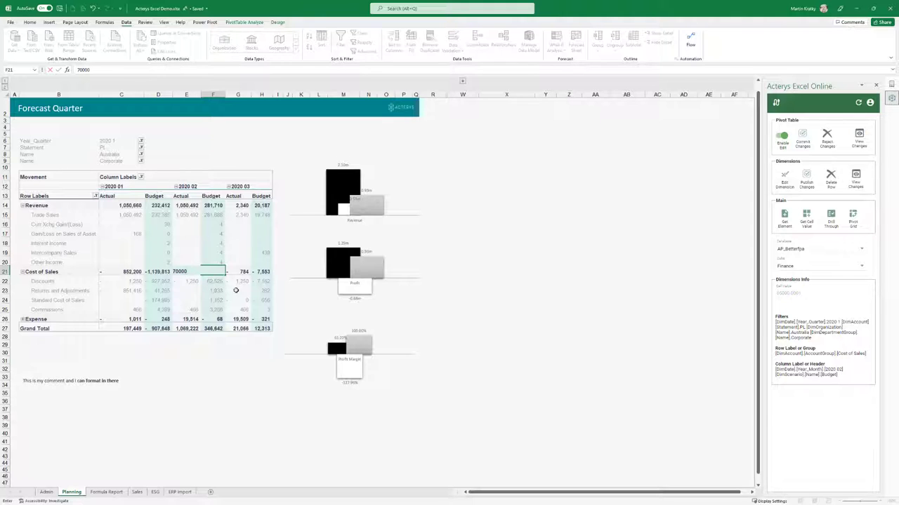
key(Return)
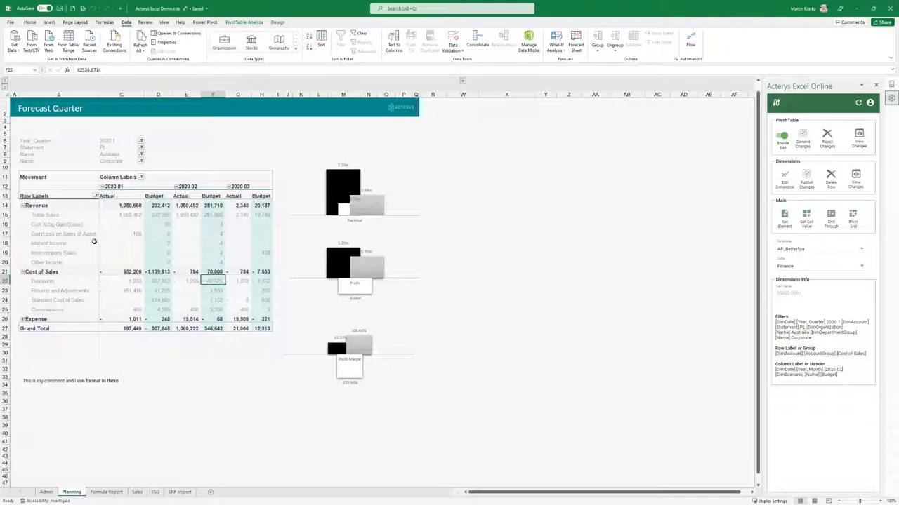
click(213, 261)
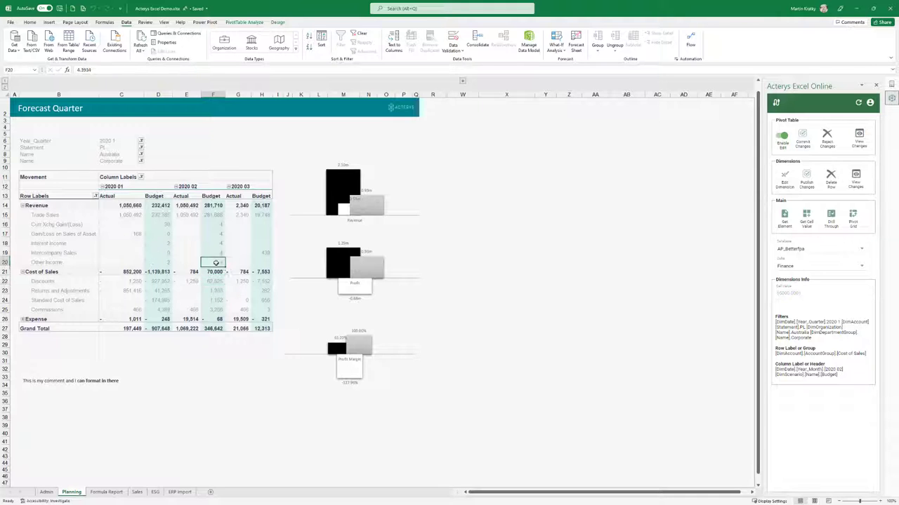
text(1000)
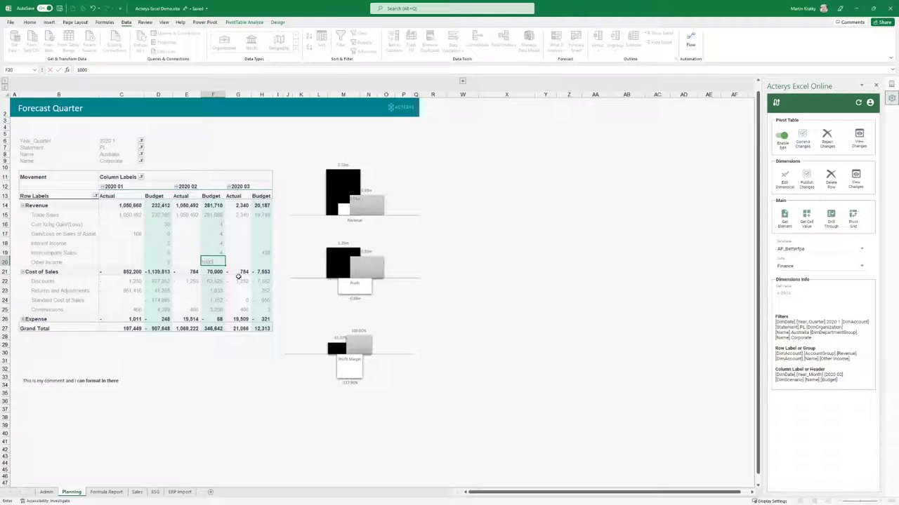
key(Return)
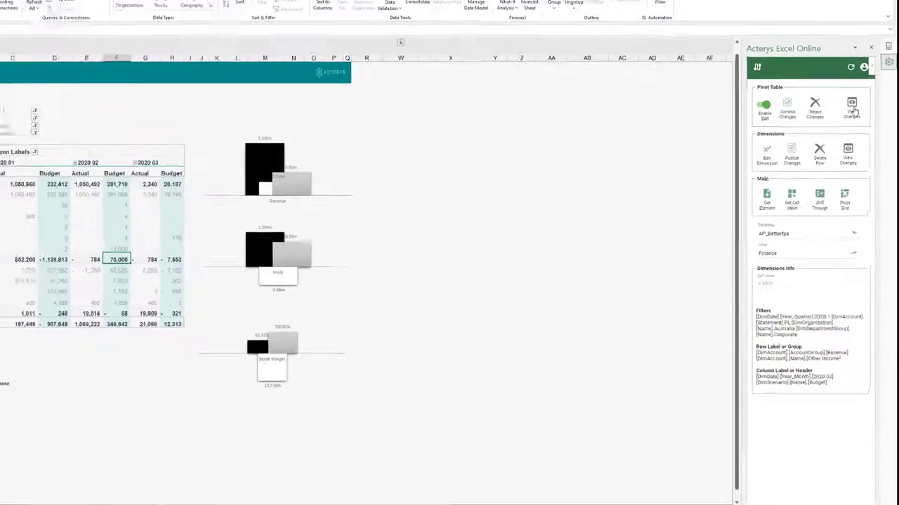
Review the Changes Info log listing F21 at 70000 and F20 at 1000, then close it
click(852, 107)
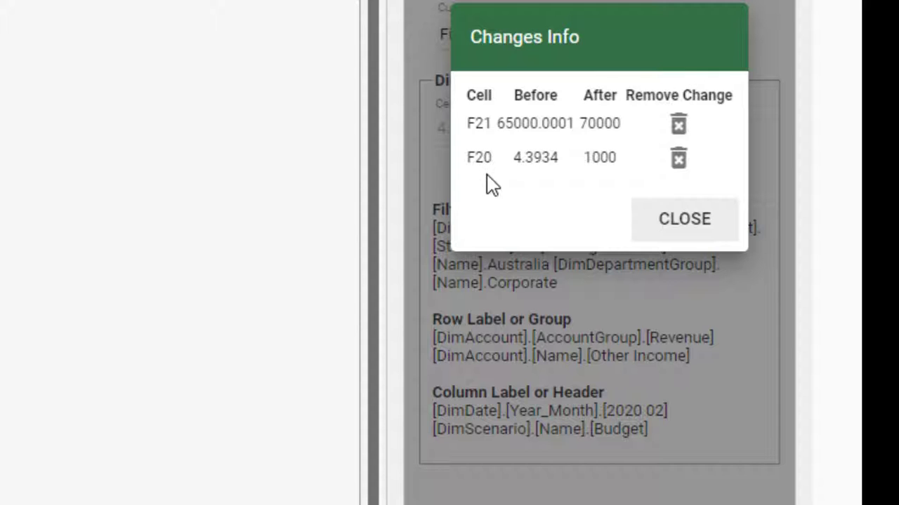
click(688, 232)
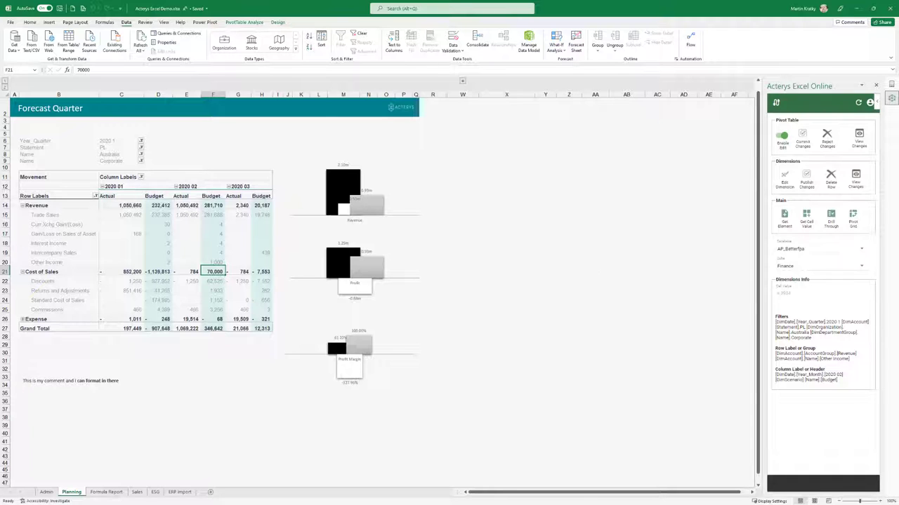
Inspect the edited Other Income and Cost of Sales budgets, then go to the Formula Report sheet
click(215, 268)
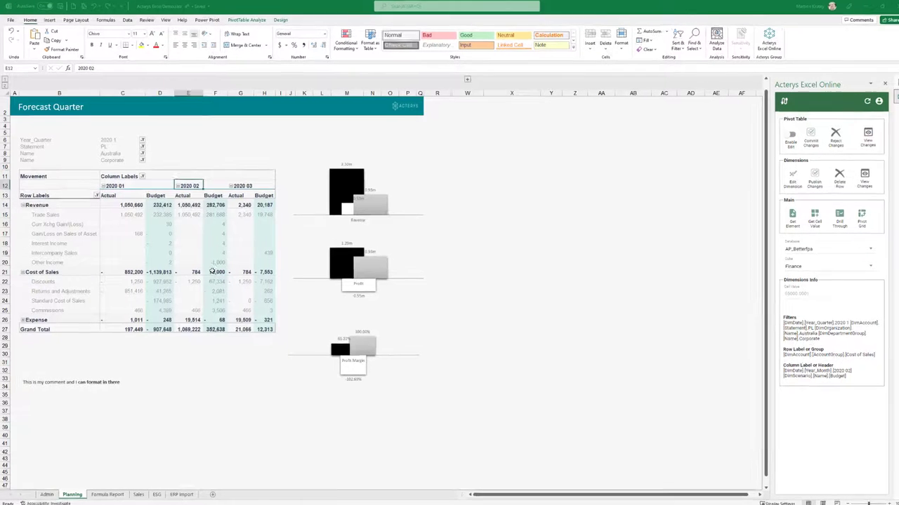
click(362, 295)
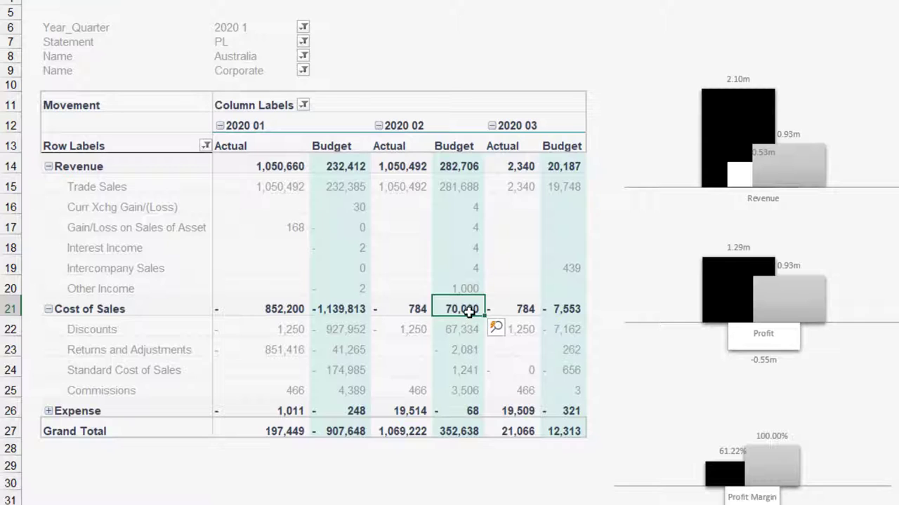
mouse_move(461, 311)
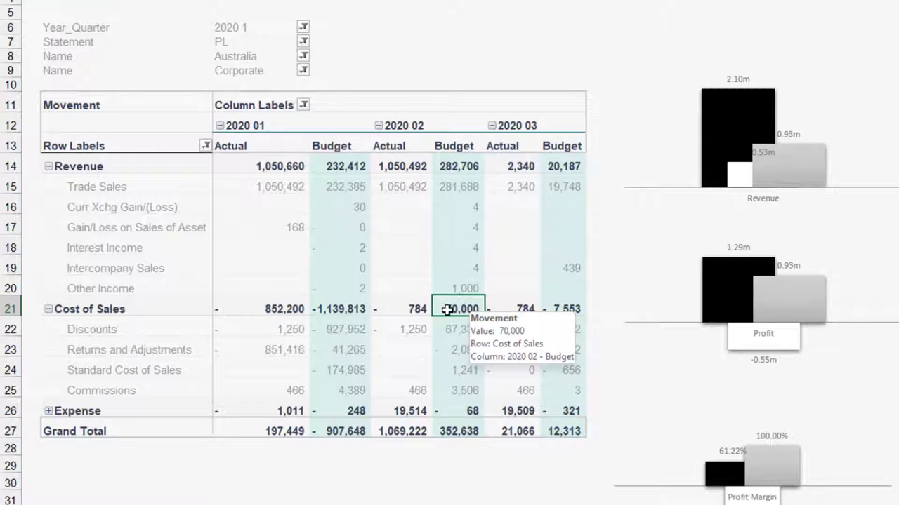
drag(456, 329, 457, 390)
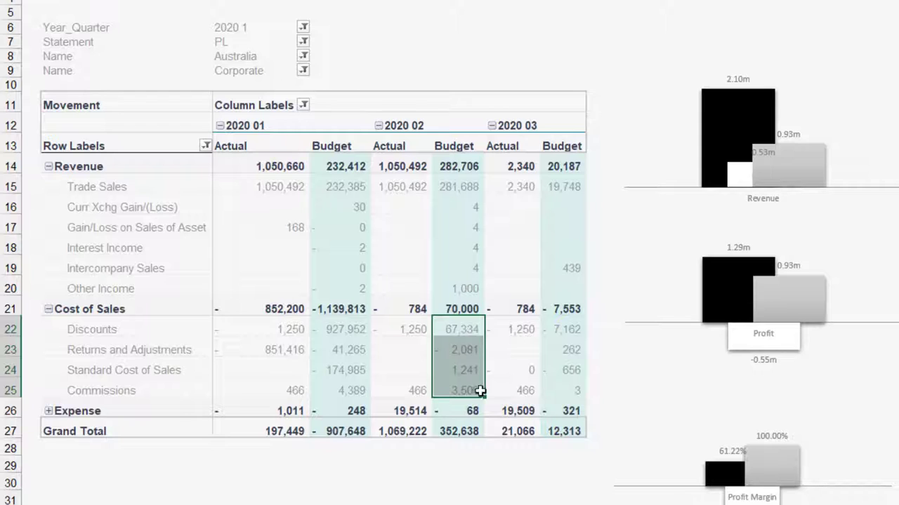
click(308, 500)
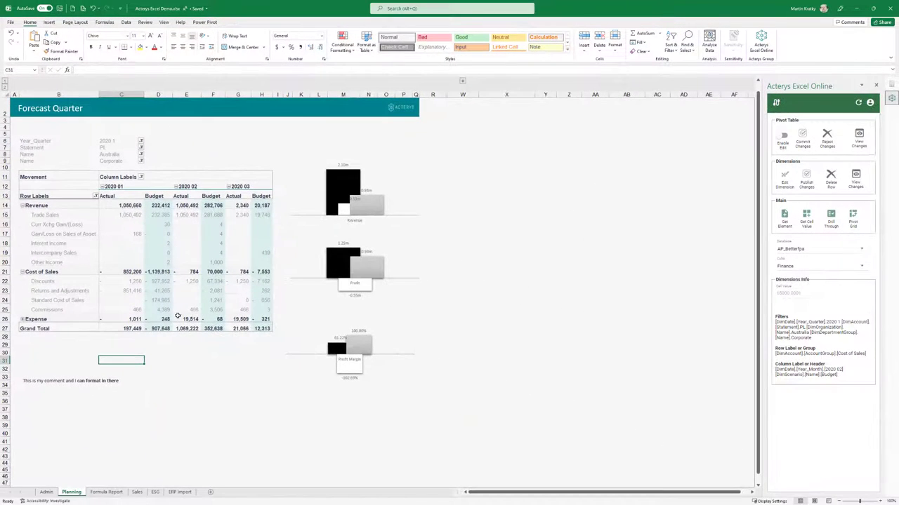
mouse_move(183, 328)
click(106, 492)
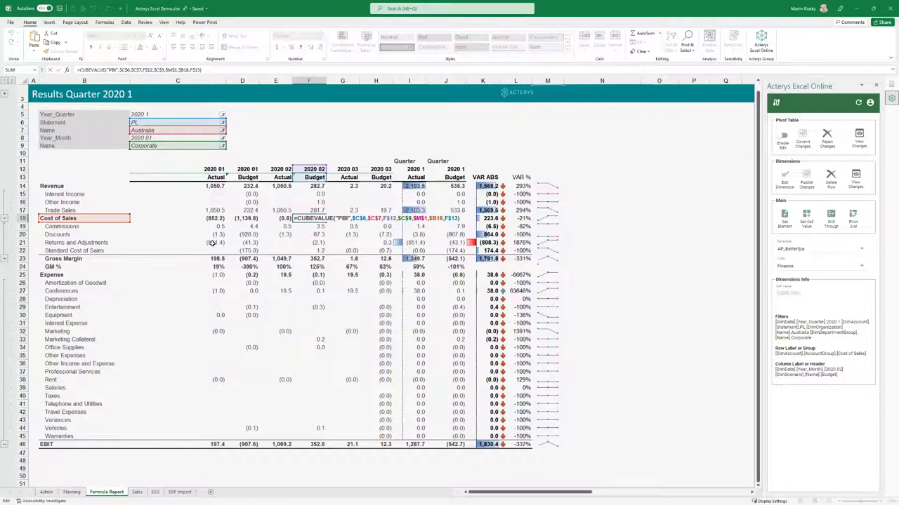
Inspect the Returns and Adjustments CUBEVALUE formula and the GM % formula, then open the Sales sheet
click(211, 243)
double_click(211, 242)
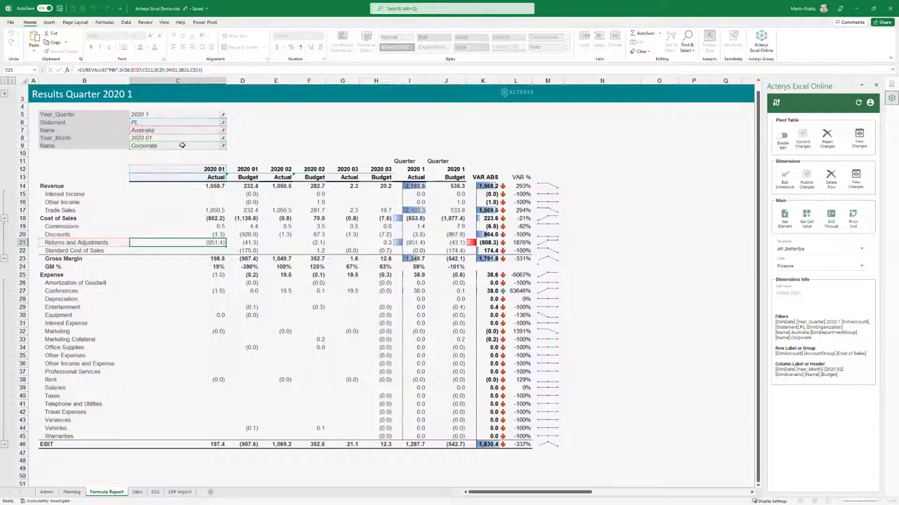
key(Escape)
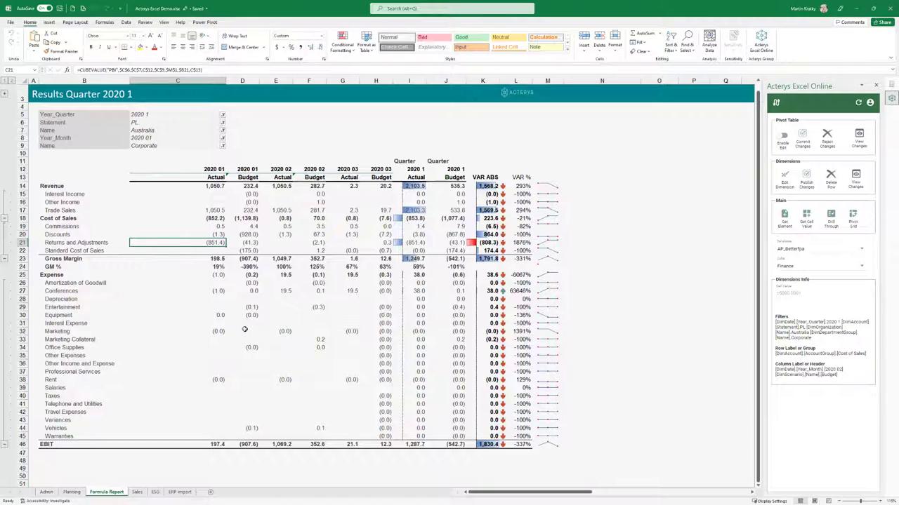
click(217, 266)
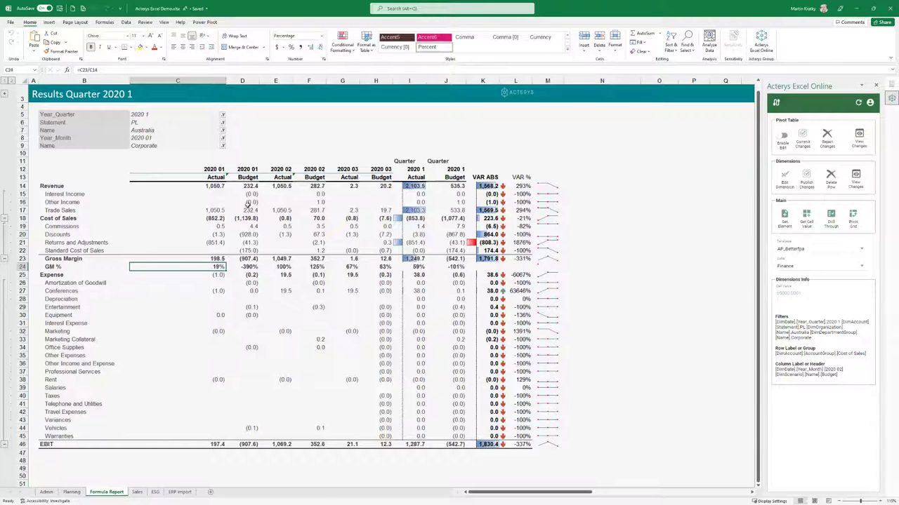
click(137, 492)
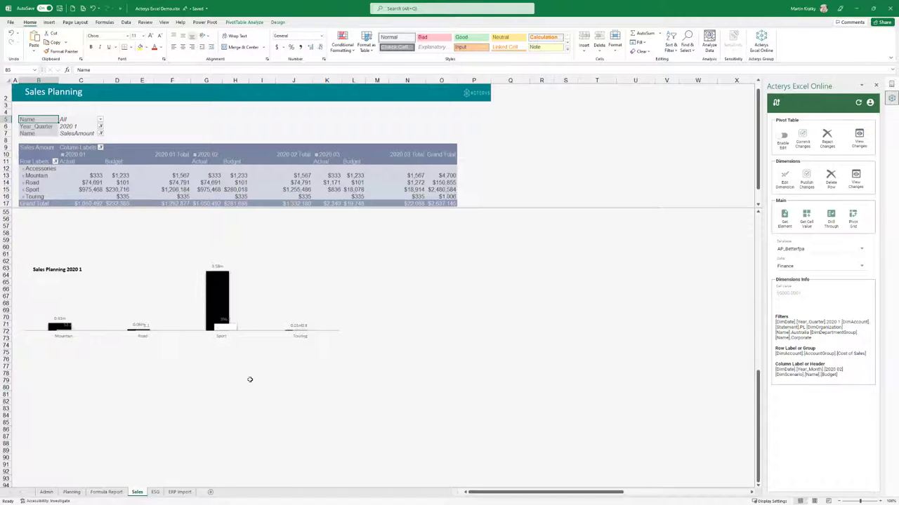
View the ESG sheet's 2020 1 figures, then return to the Planning sheet
click(155, 492)
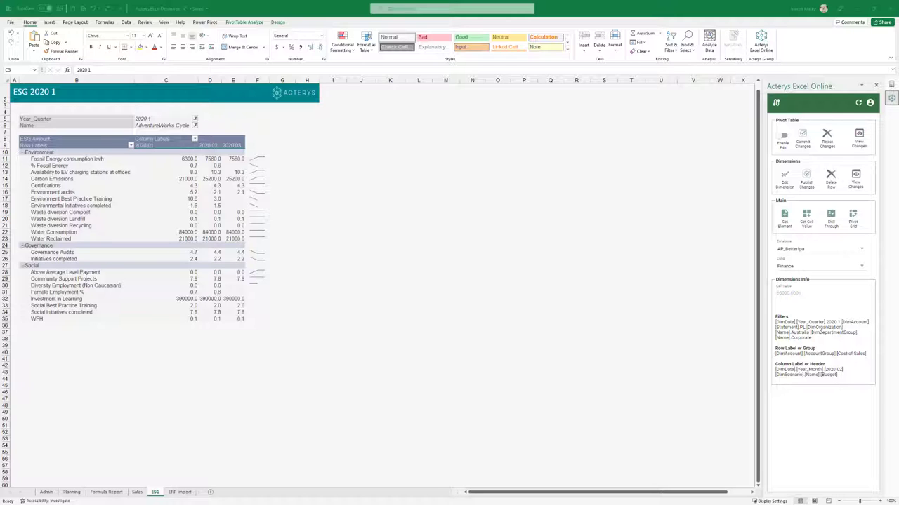
click(73, 493)
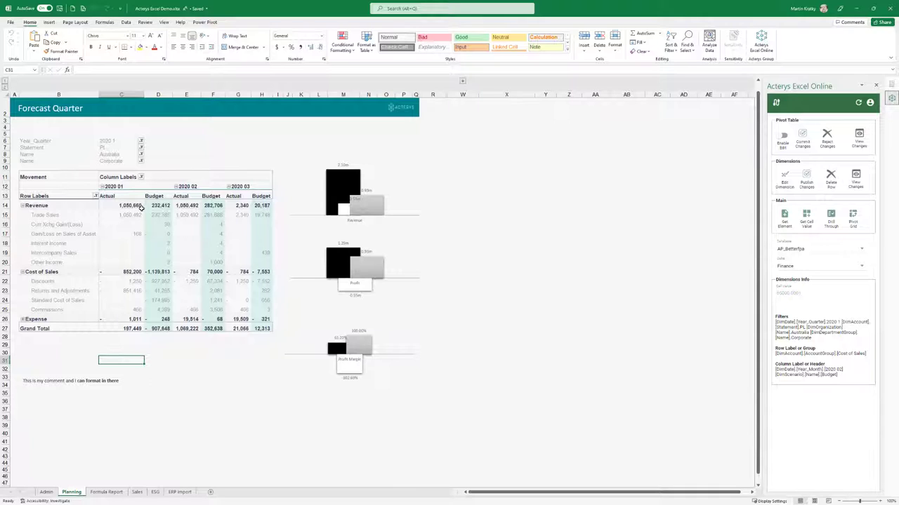
mouse_move(141, 209)
mouse_move(236, 272)
mouse_move(209, 319)
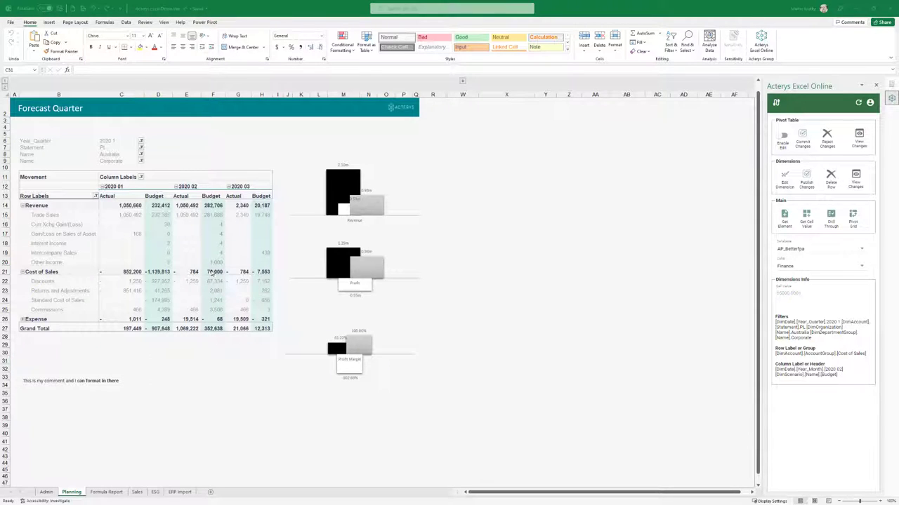
In the Word report, select the 2020 1 period in the cover title and in the letter
key(alt+Tab)
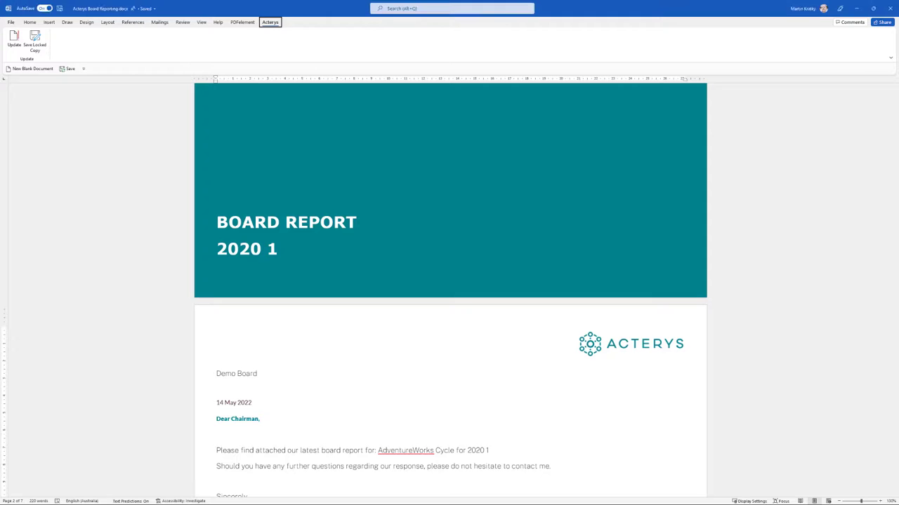
key(alt)
scroll(305, 182, up, 3)
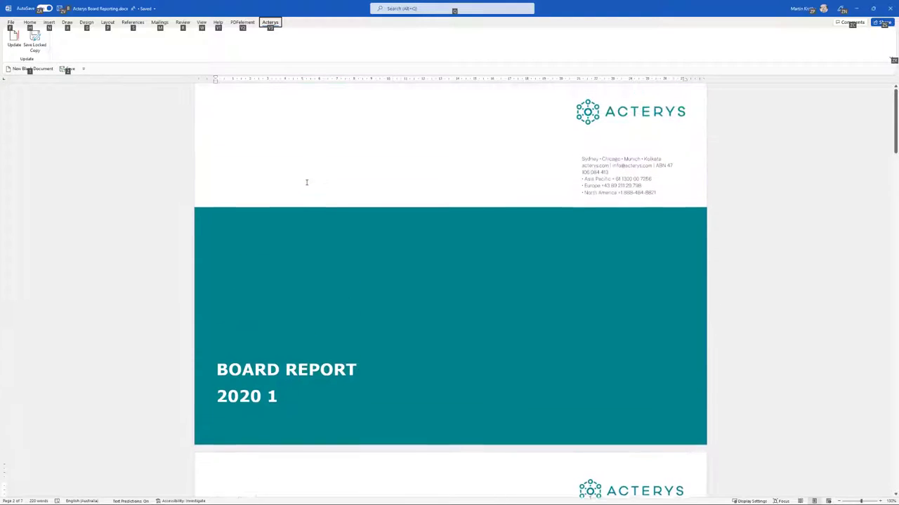
scroll(265, 150, down, 3)
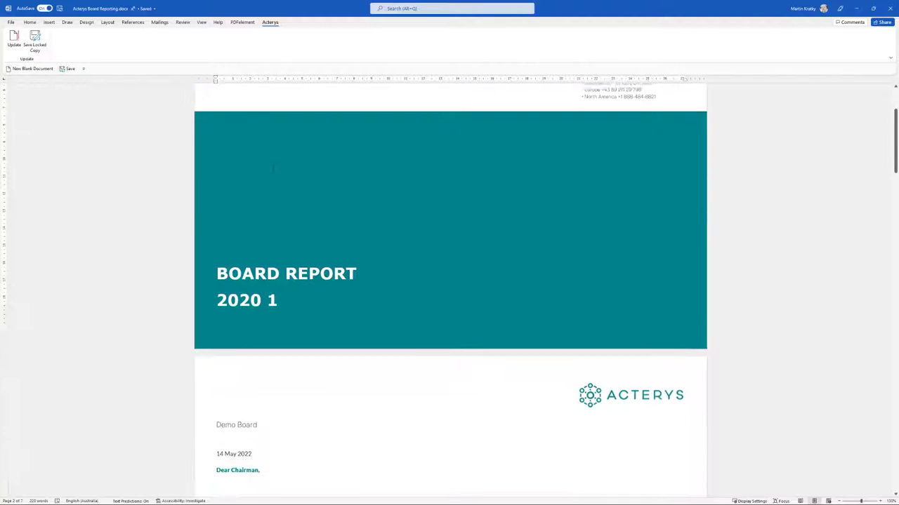
triple_click(249, 279)
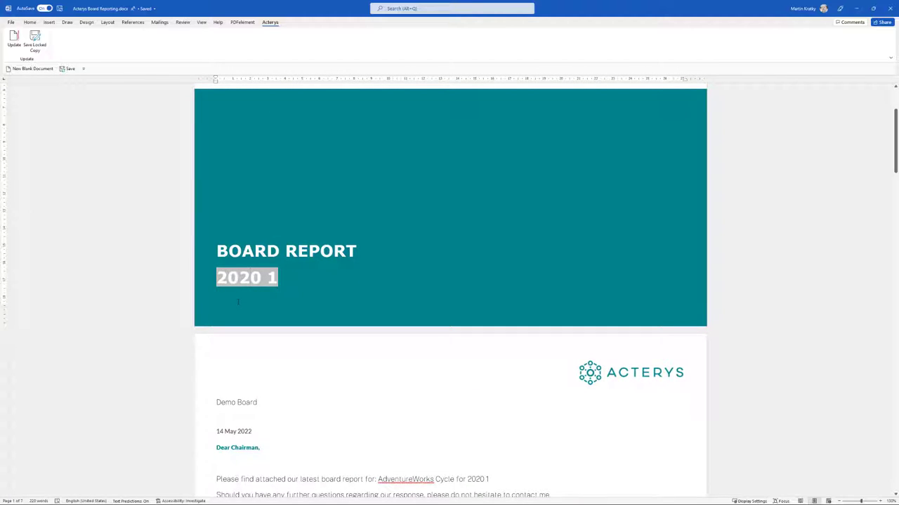
scroll(295, 316, down, 3)
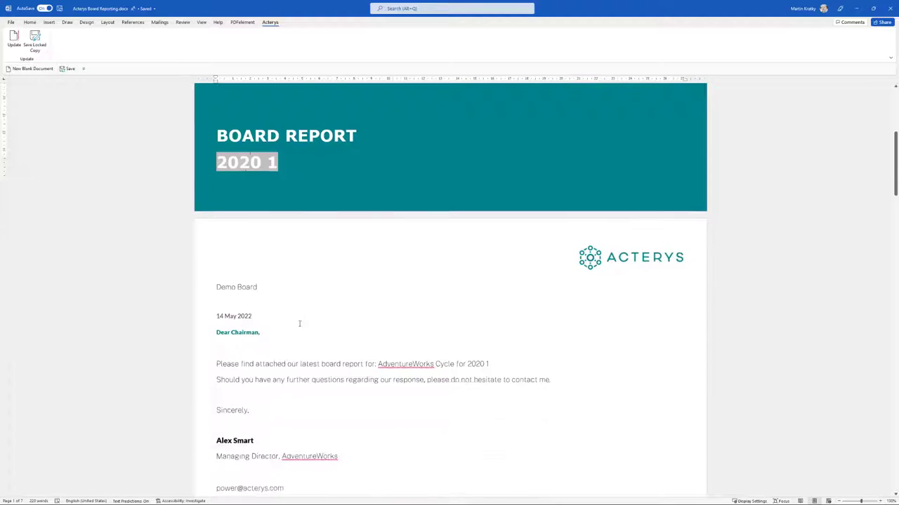
drag(466, 332, 482, 335)
Scroll through the report down to the ESG table and back up
scroll(421, 365, down, 5)
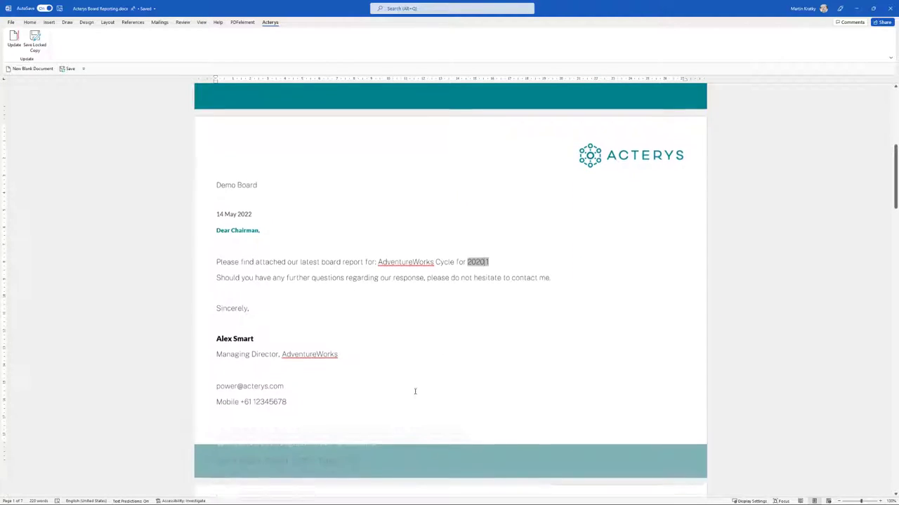
scroll(434, 283, down, 10)
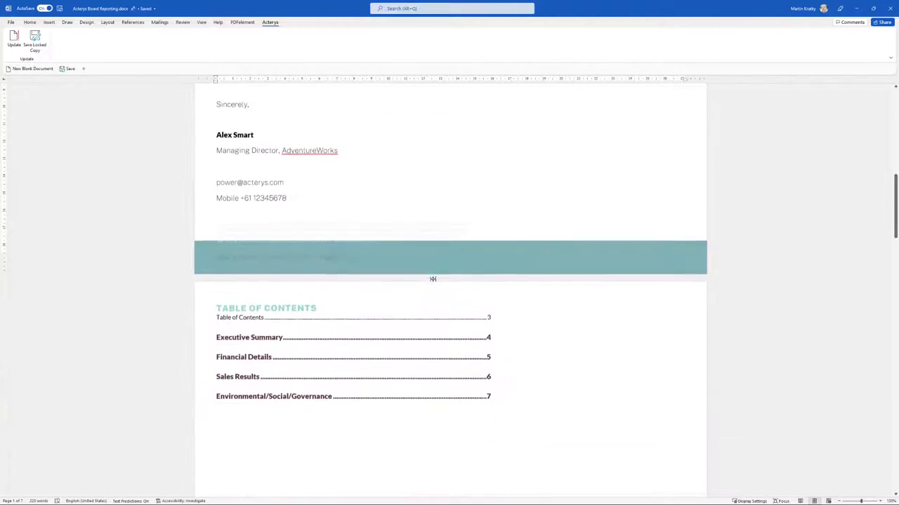
scroll(436, 297, down, 4)
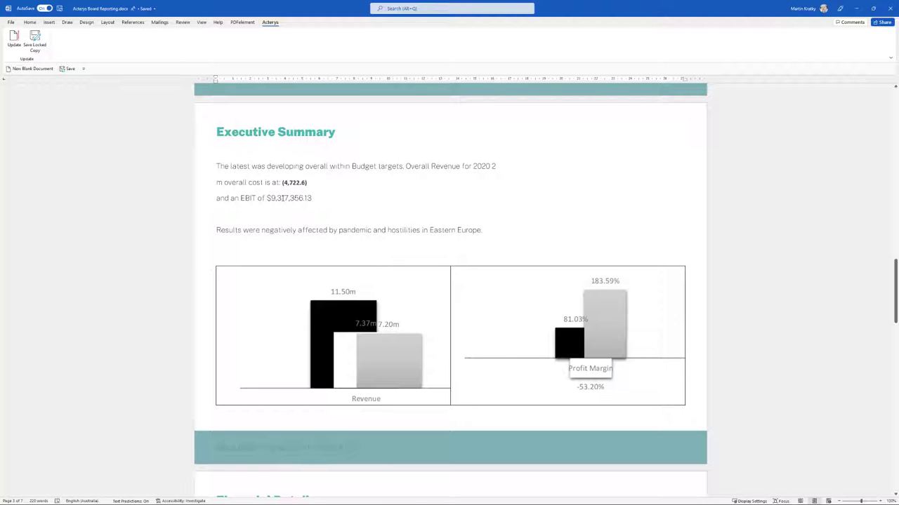
scroll(281, 198, down, 6)
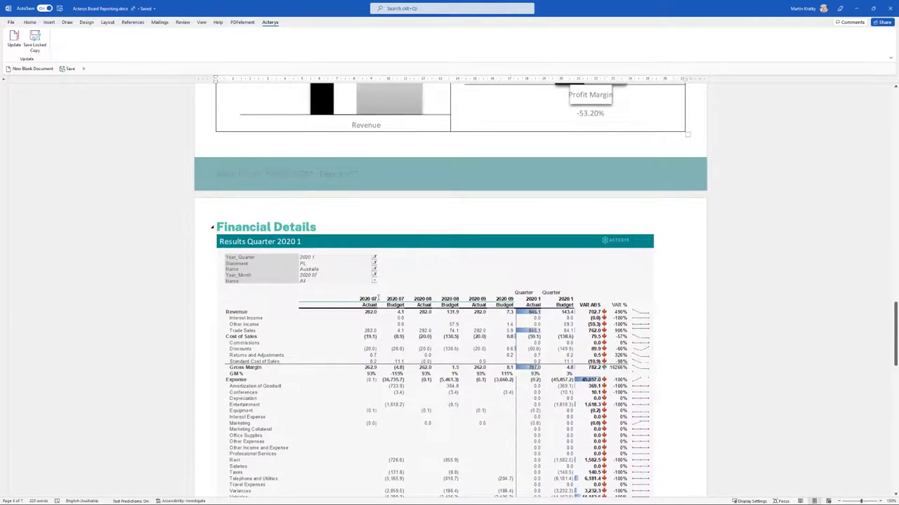
scroll(378, 312, down, 6)
scroll(378, 312, down, 10)
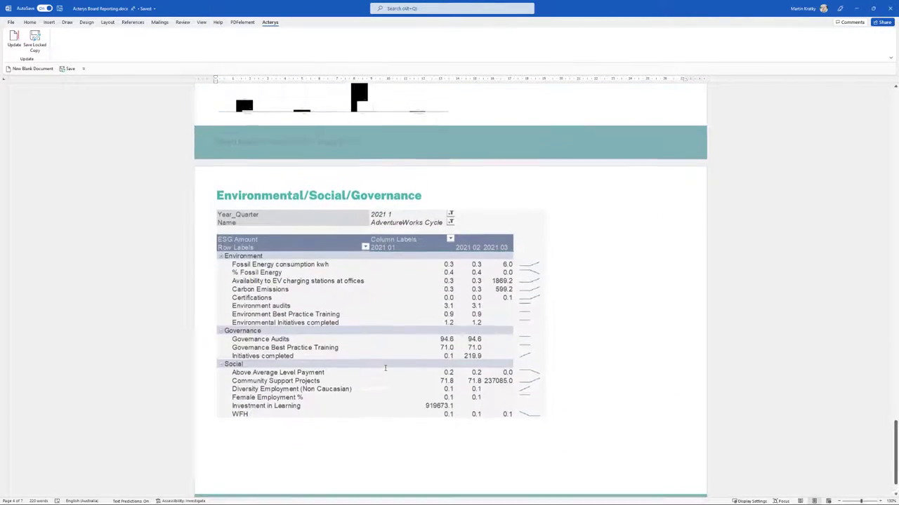
scroll(386, 364, up, 20)
scroll(385, 369, up, 10)
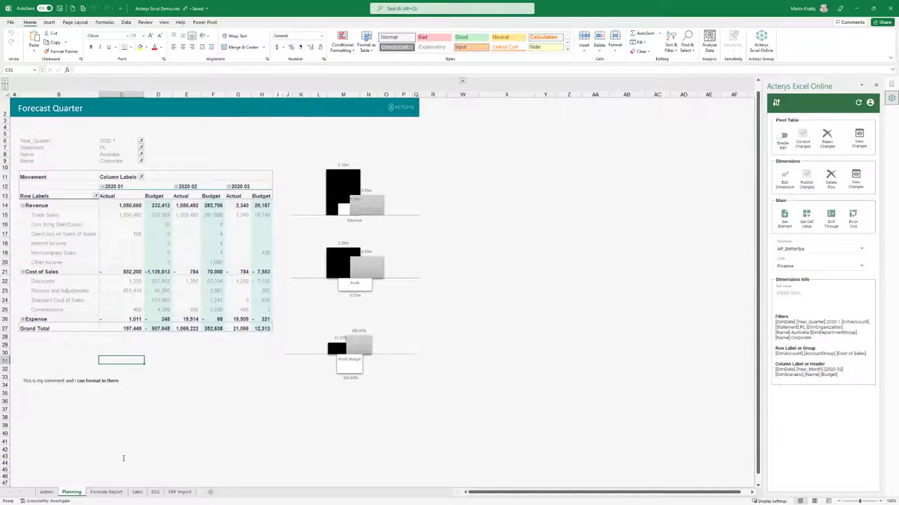
Select AdventureWorks Cycle in the Admin sheet's Companies slicer
click(46, 492)
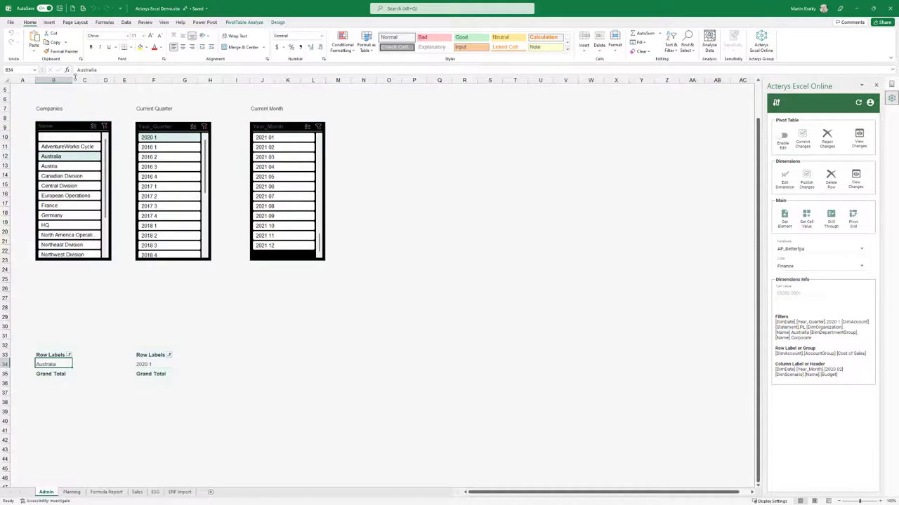
scroll(75, 90, up, 1)
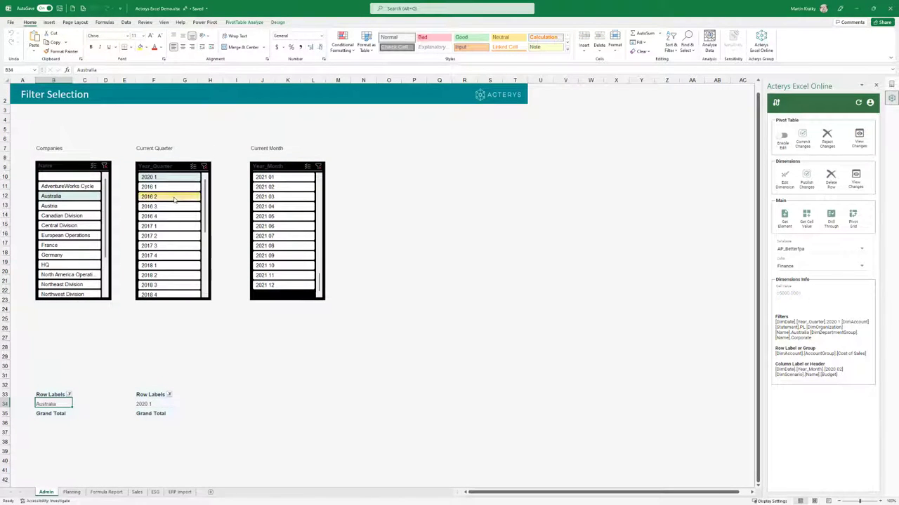
click(59, 187)
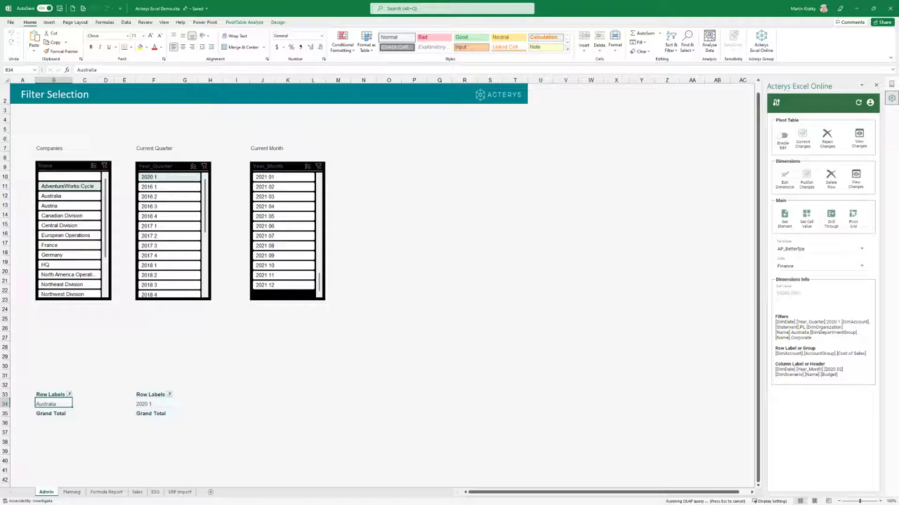
In Word, scroll down to the cover letter for AdventureWorks Cycle 2020 1
key(alt+Tab)
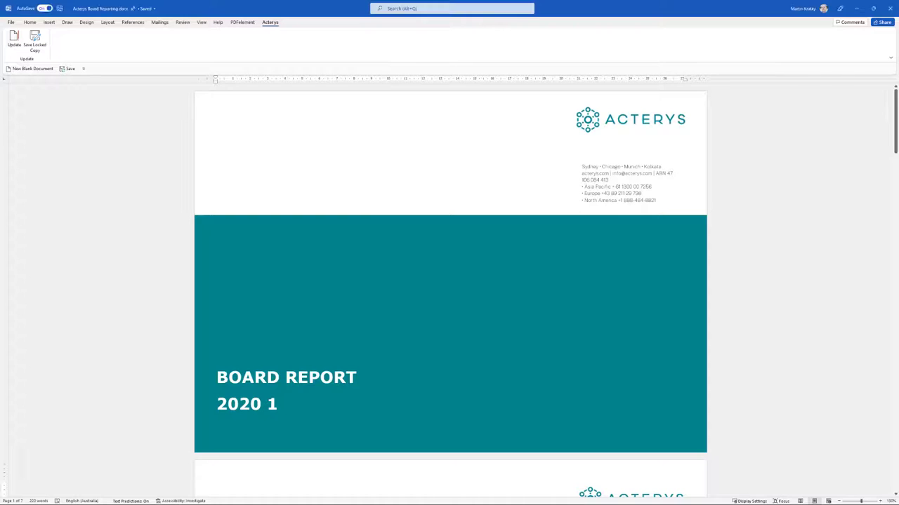
scroll(416, 192, down, 5)
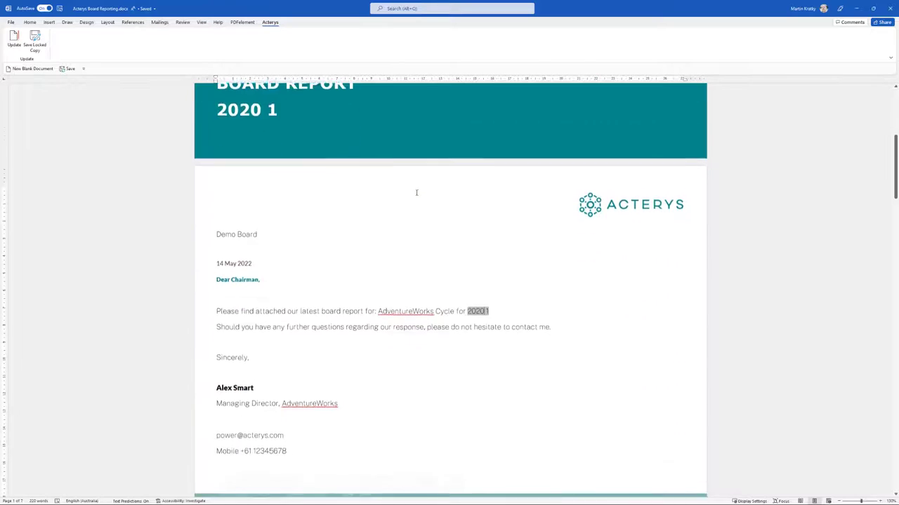
scroll(416, 193, down, 1)
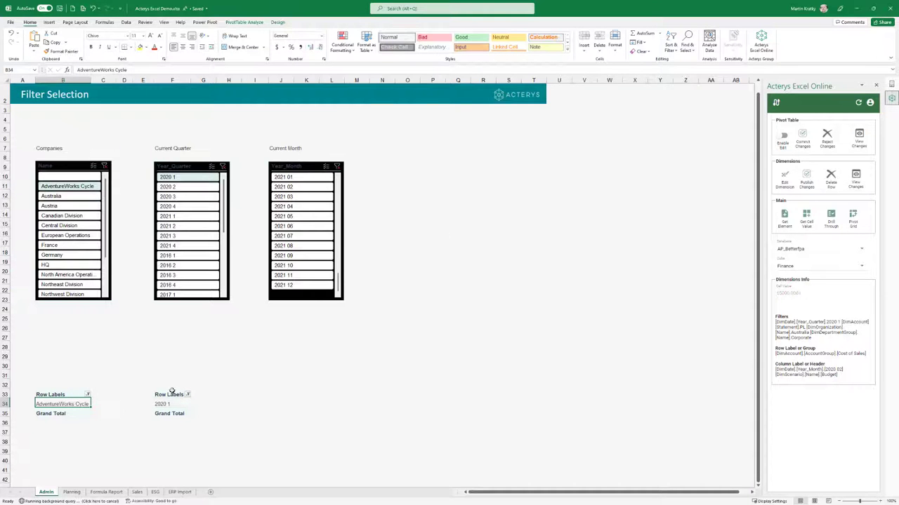
Show the Planning sheet with the Forecast Quarter pivot
click(70, 493)
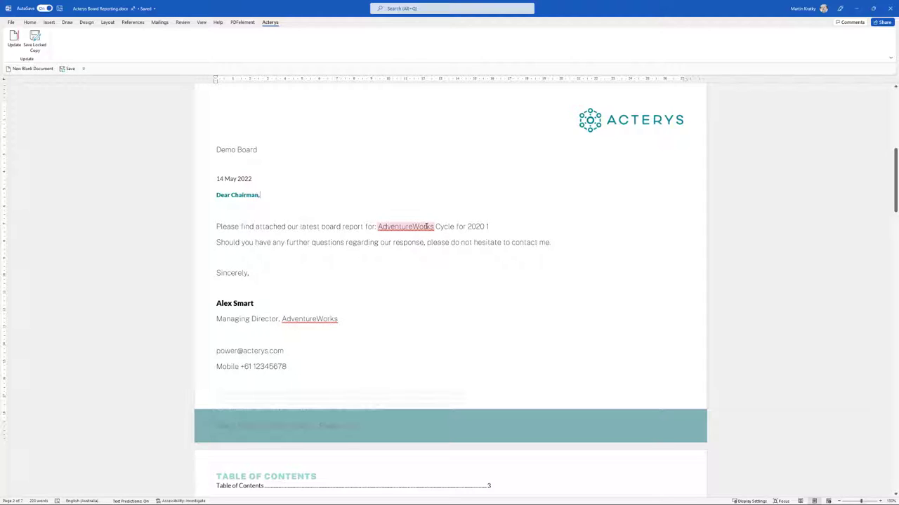
Scroll past the Table of Contents to the Executive Summary, showing EBIT $9,317,356.13 and the Revenue and Profit Margin charts
scroll(420, 240, down, 5)
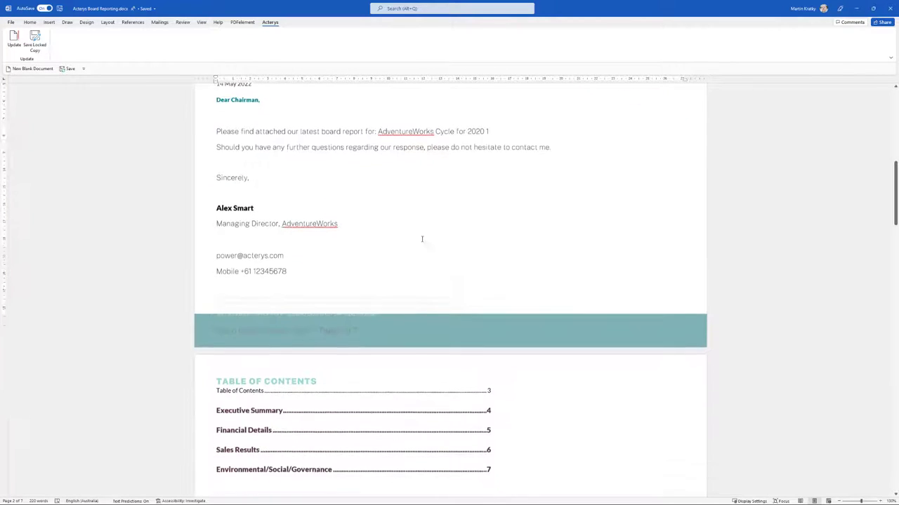
scroll(418, 237, down, 9)
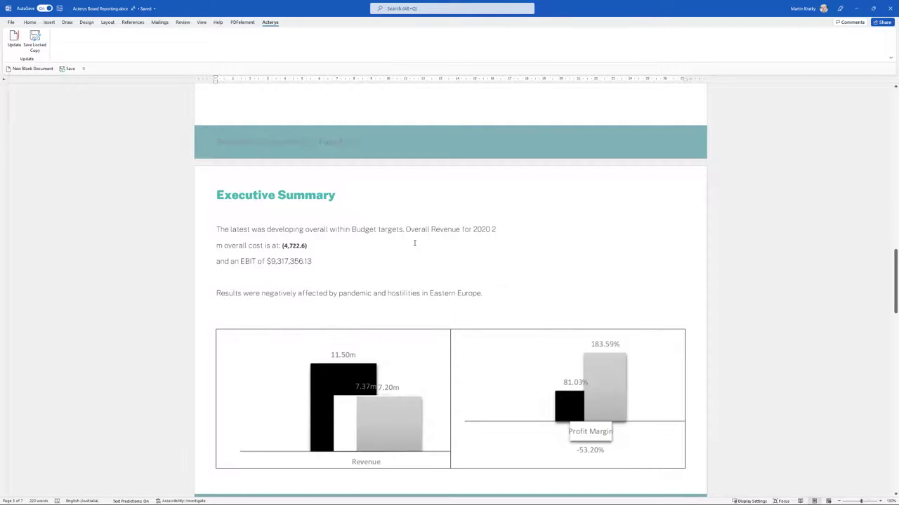
scroll(414, 245, down, 6)
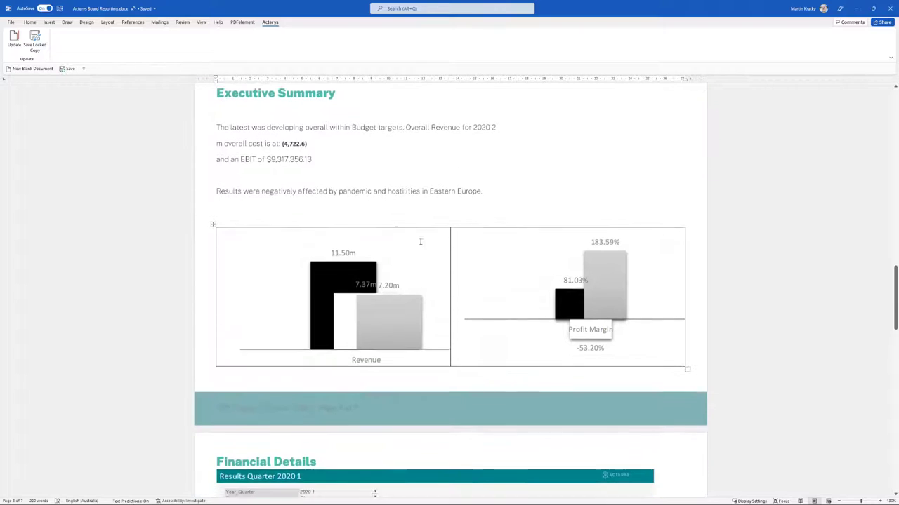
scroll(423, 243, up, 8)
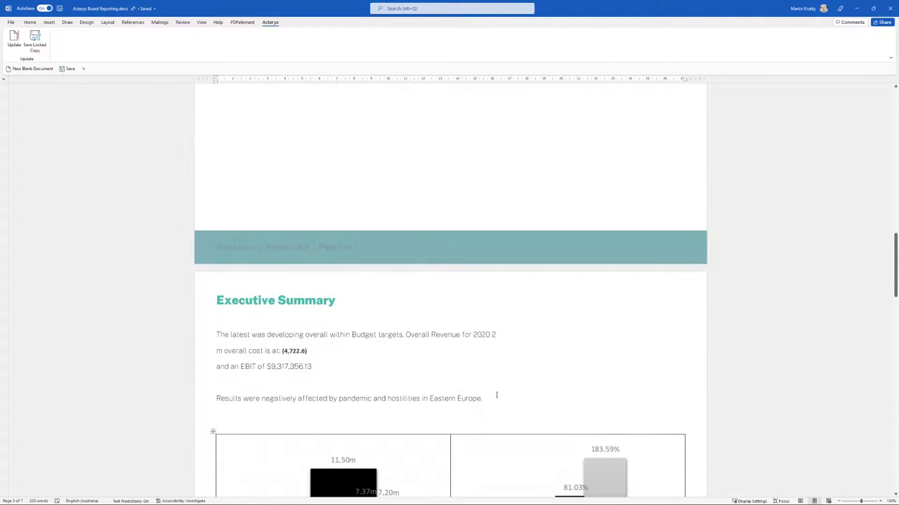
Append 'Add comments' after the 'Eastern Europe.' sentence, then return to the Excel Planning sheet
click(495, 396)
text(I)
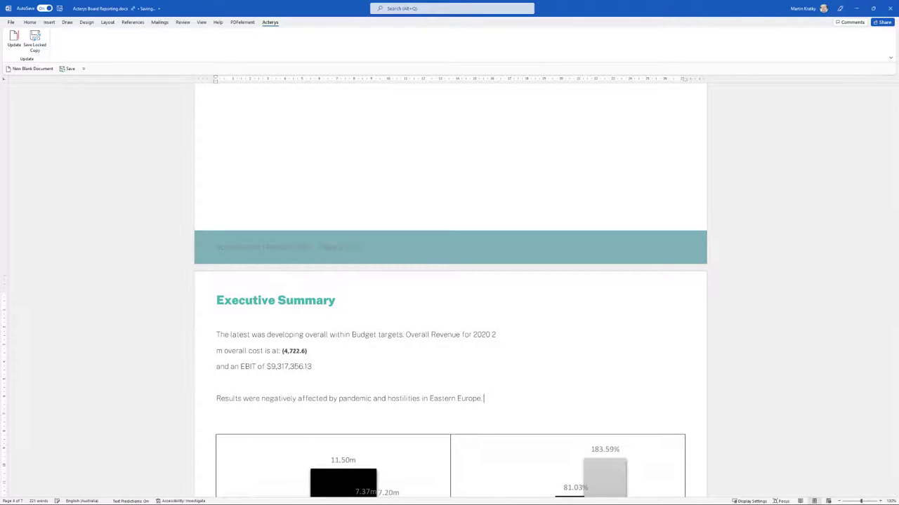
text(Add comments)
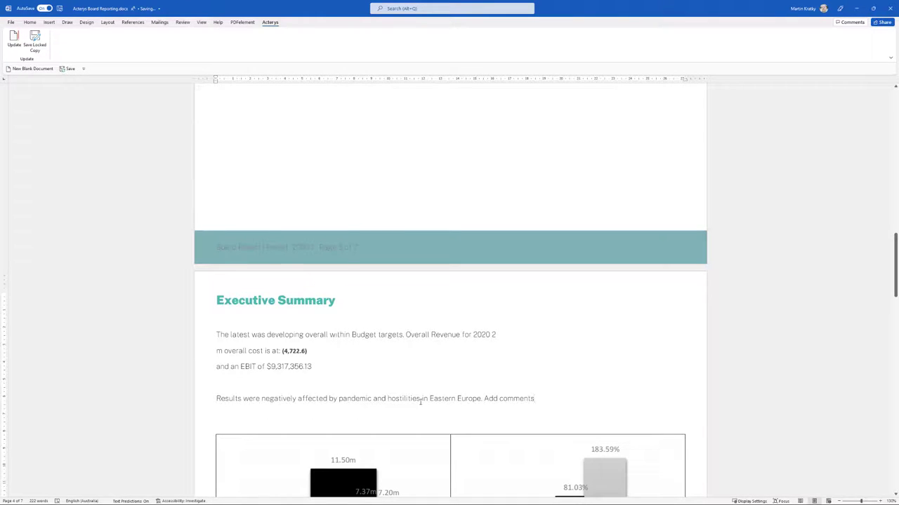
scroll(426, 384, down, 5)
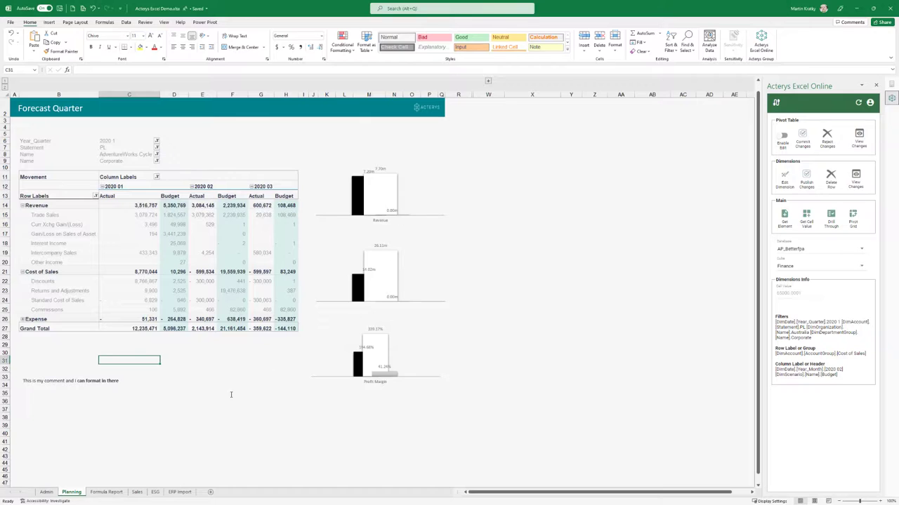
click(80, 350)
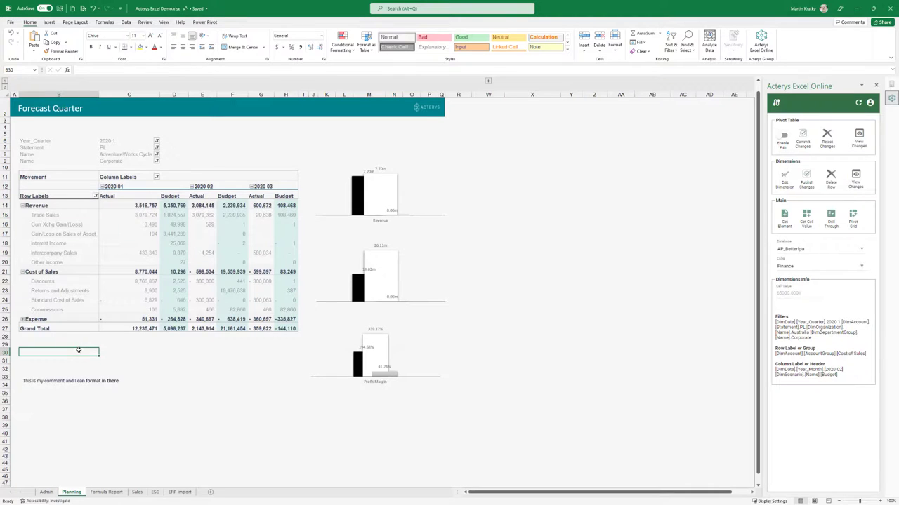